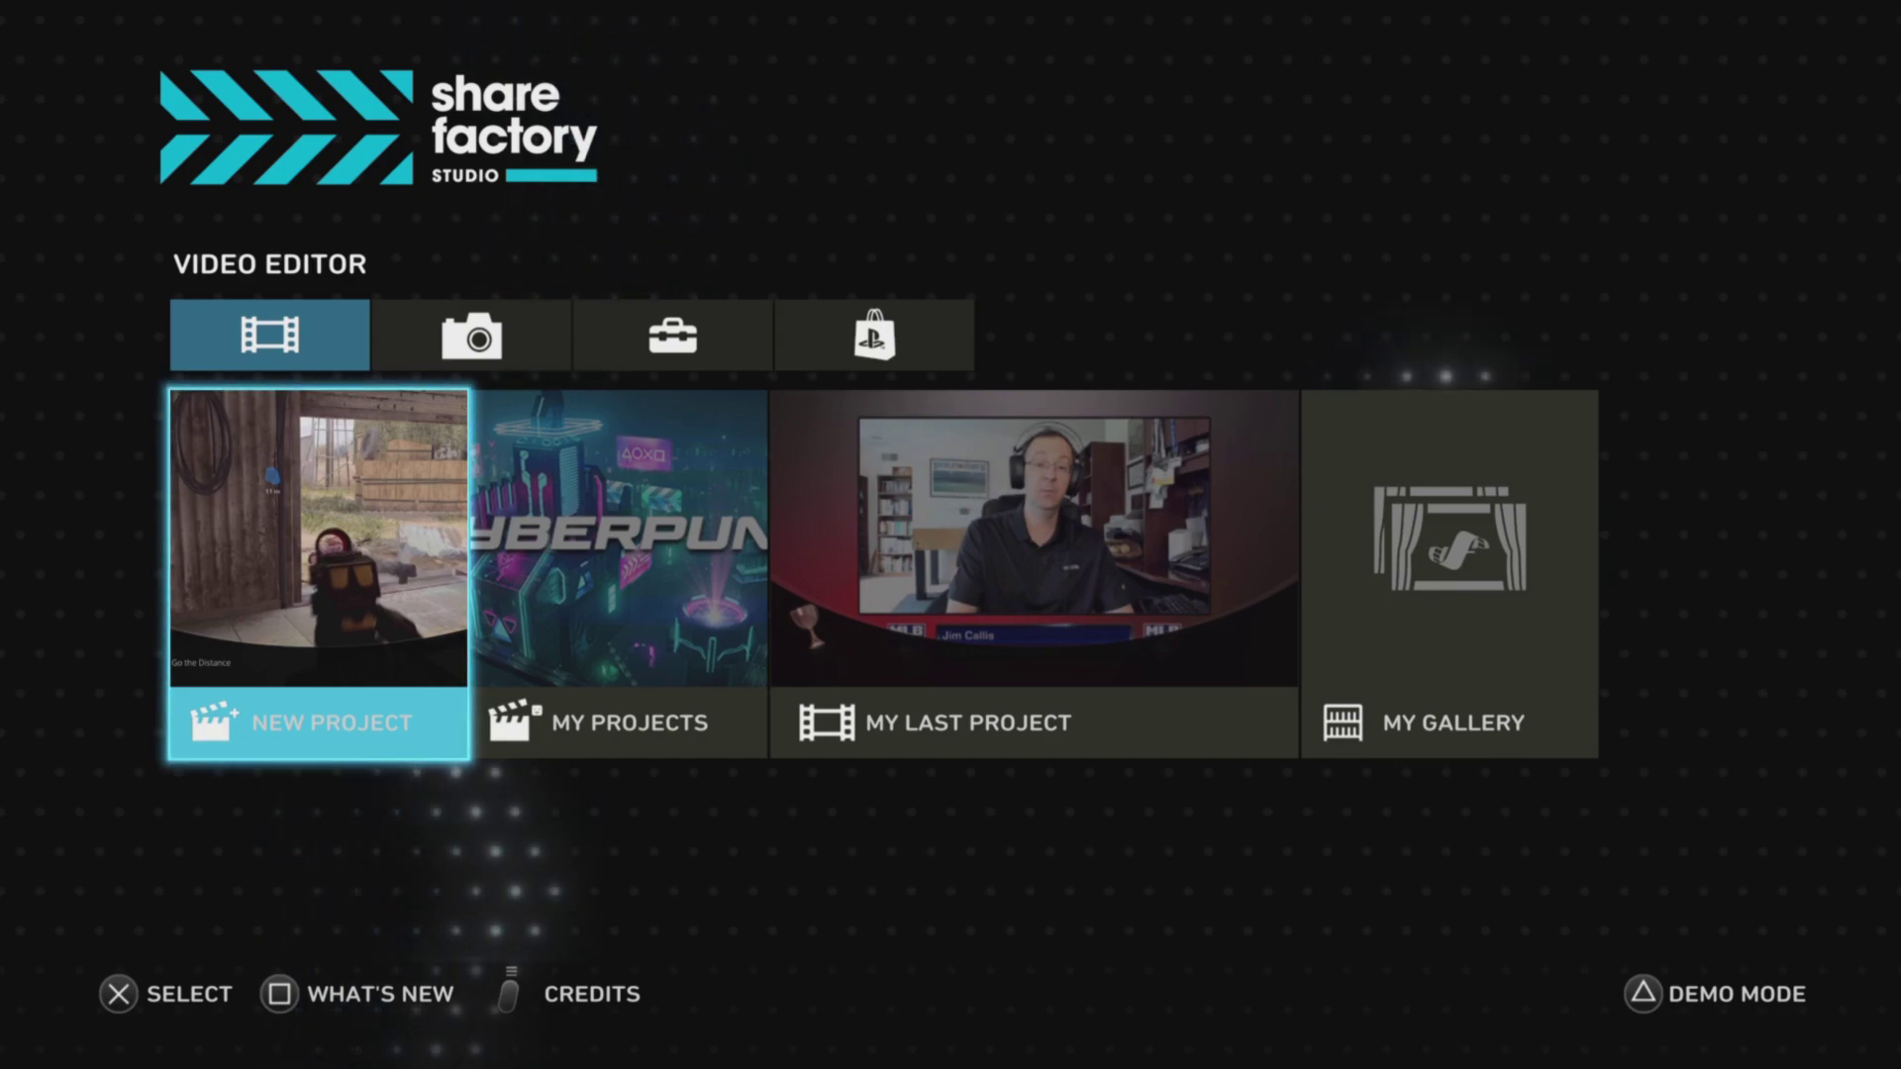
key("Right")
key("Left")
key("Up")
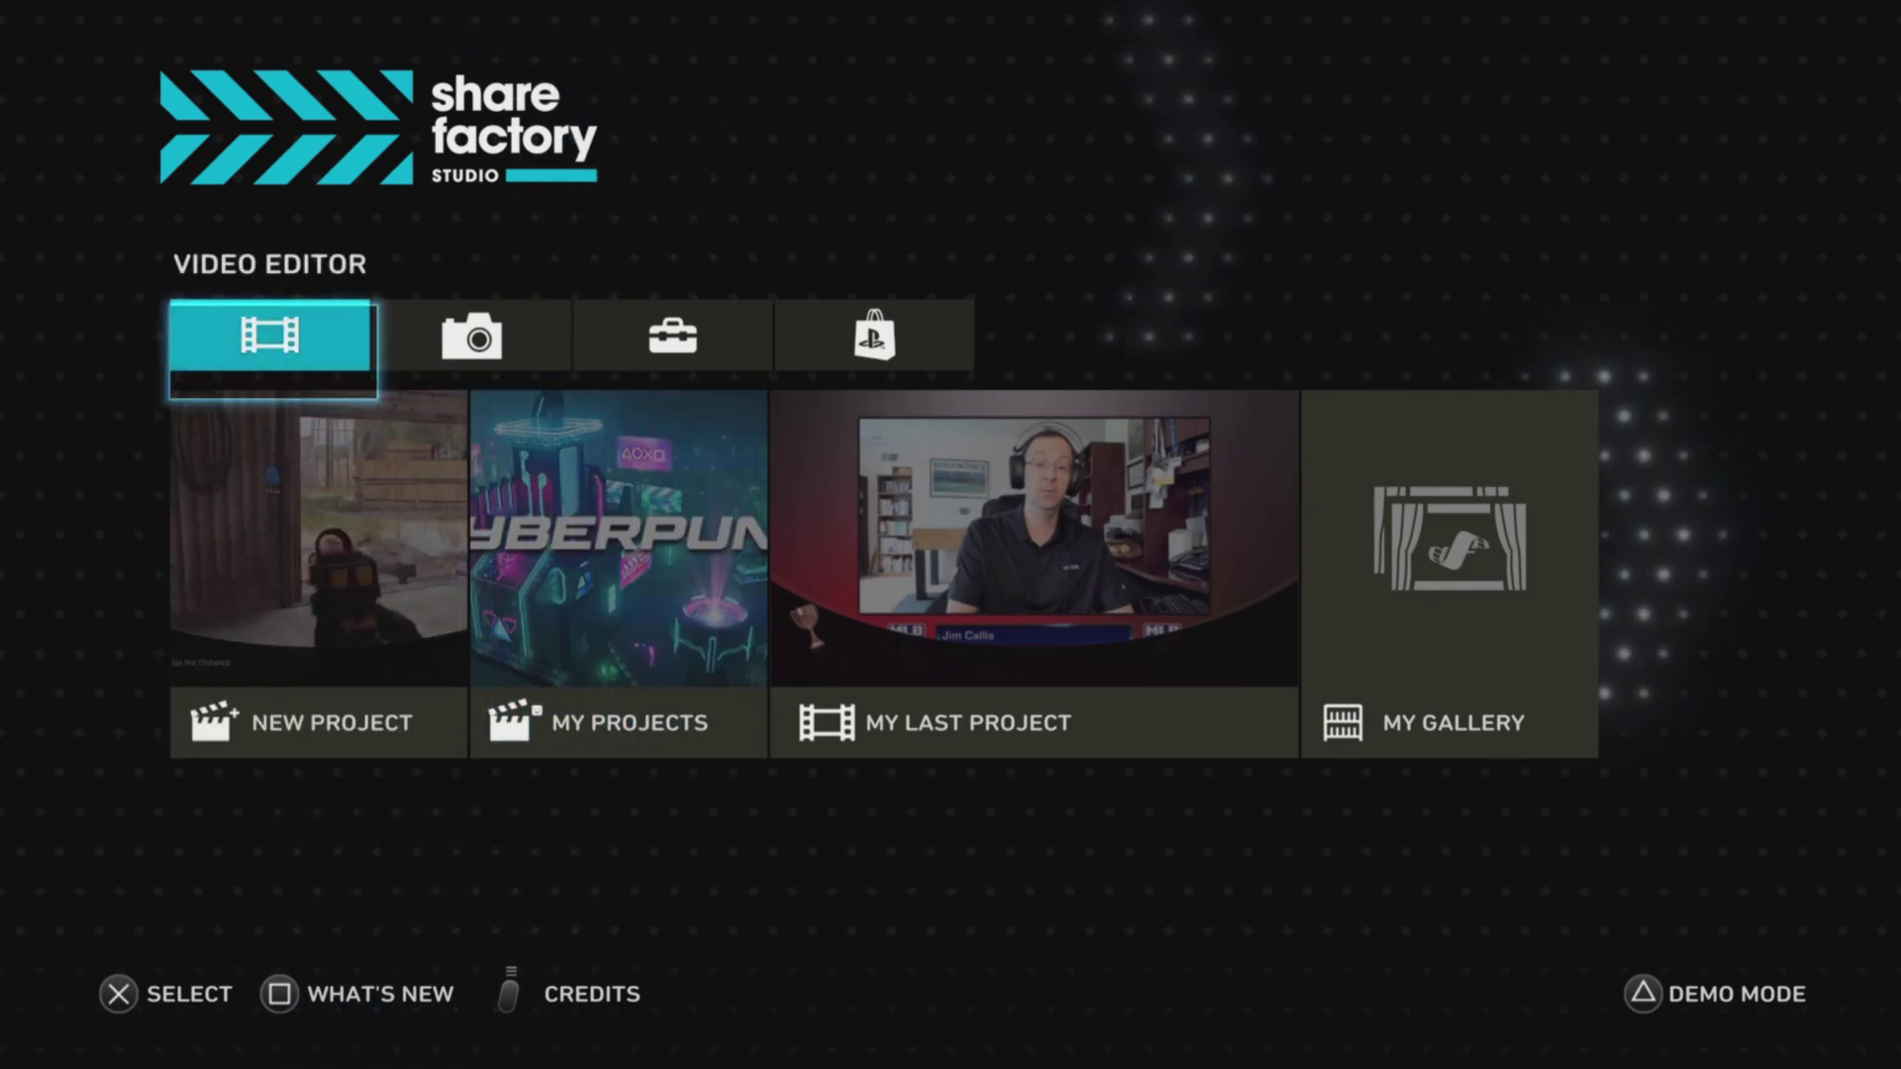
key("Right")
key("Right")
key("Left")
key("Left")
key("Down")
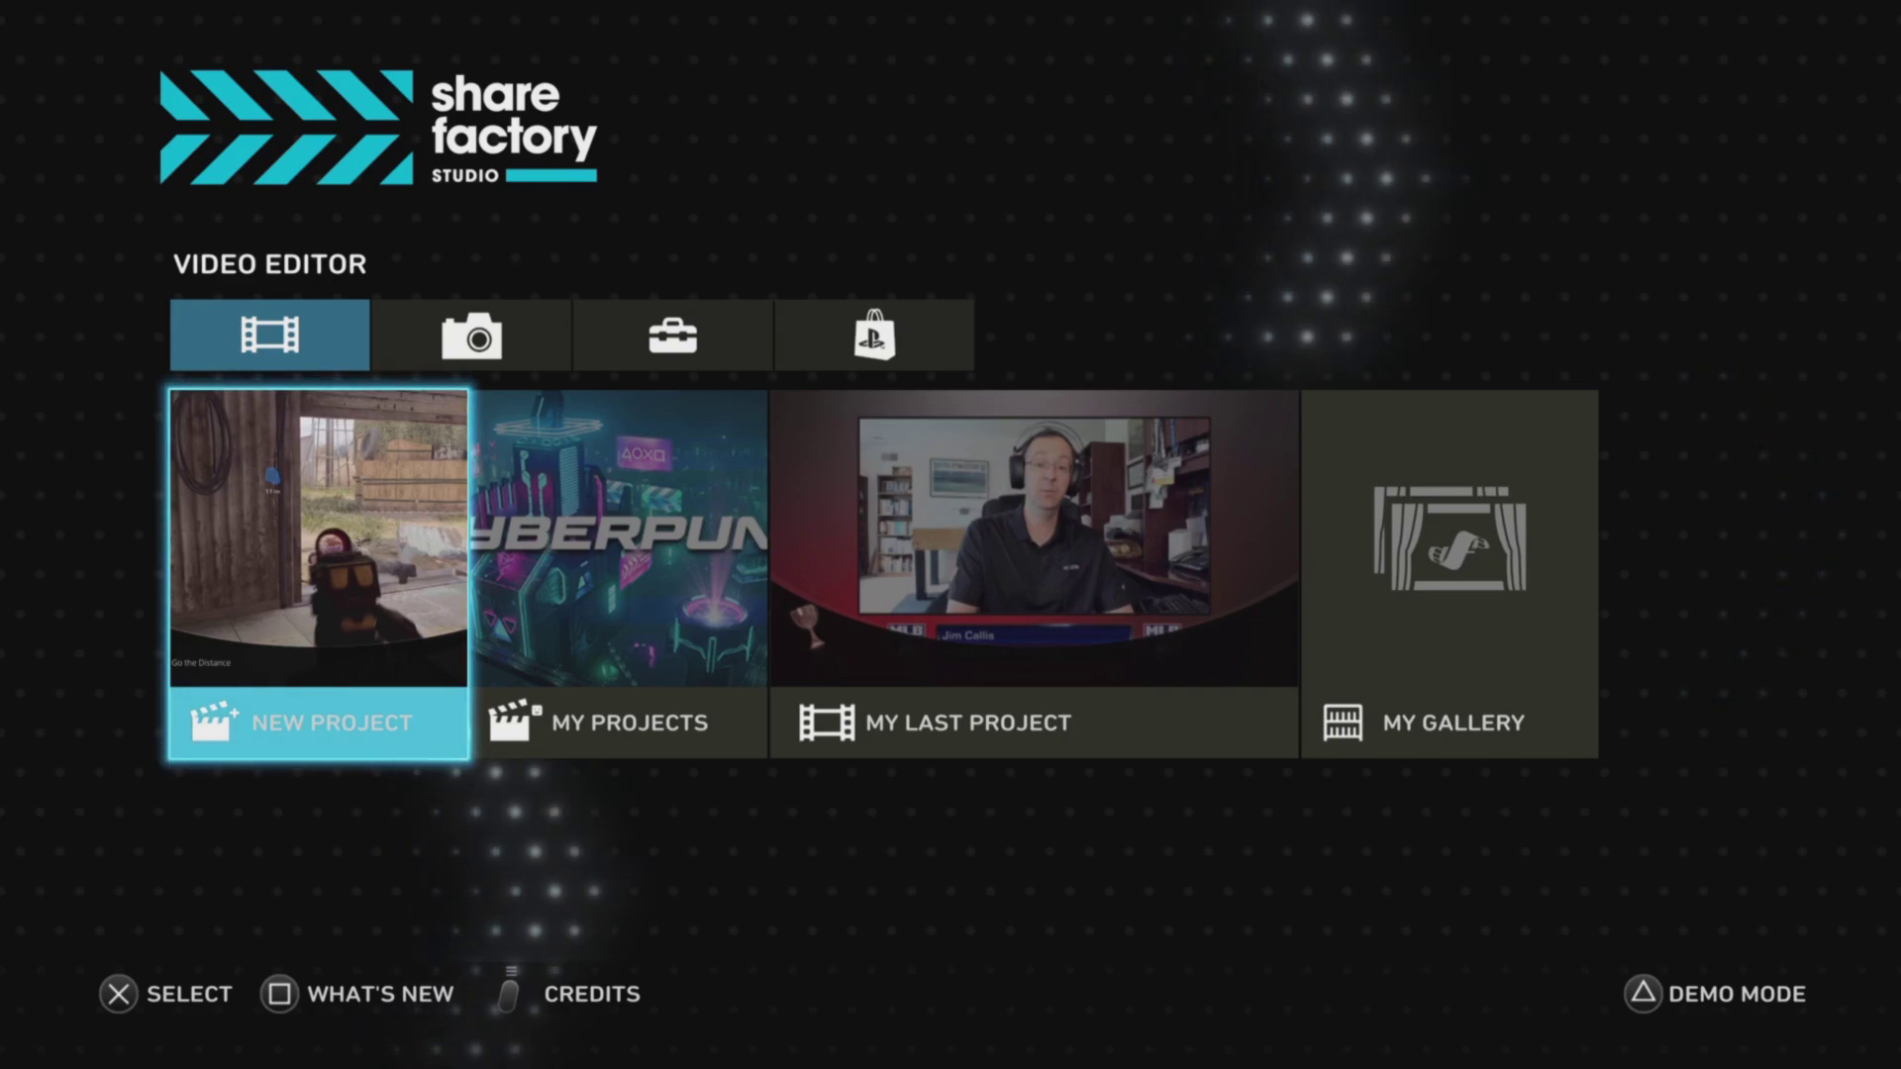